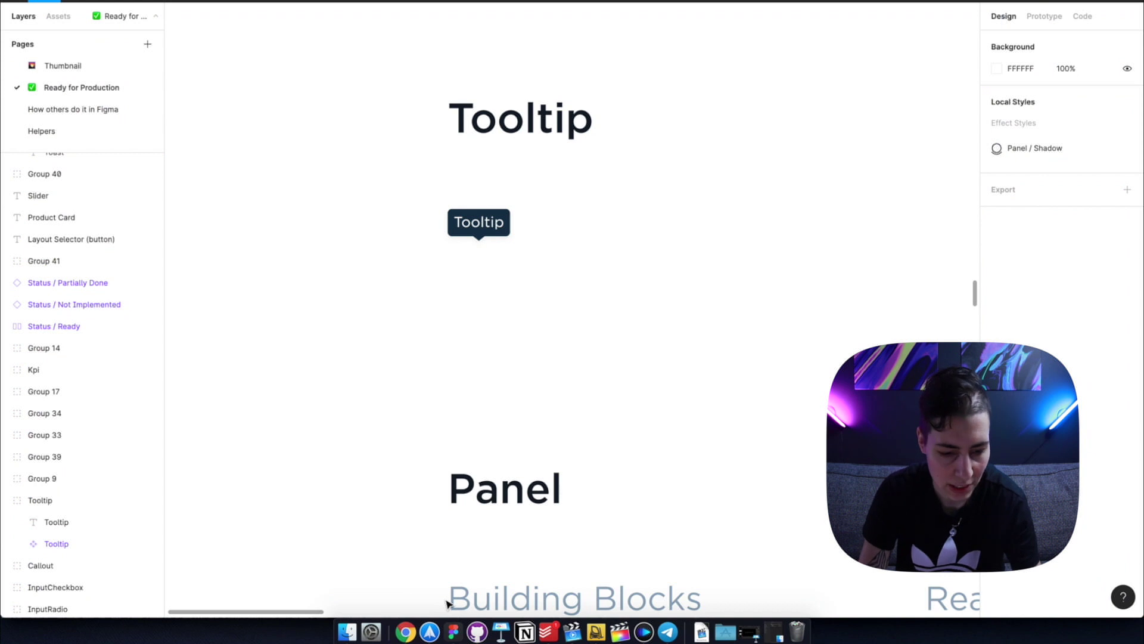
# - Alt-drag a copy of the Tooltip component to the right of the original
pyautogui.click(489, 231)
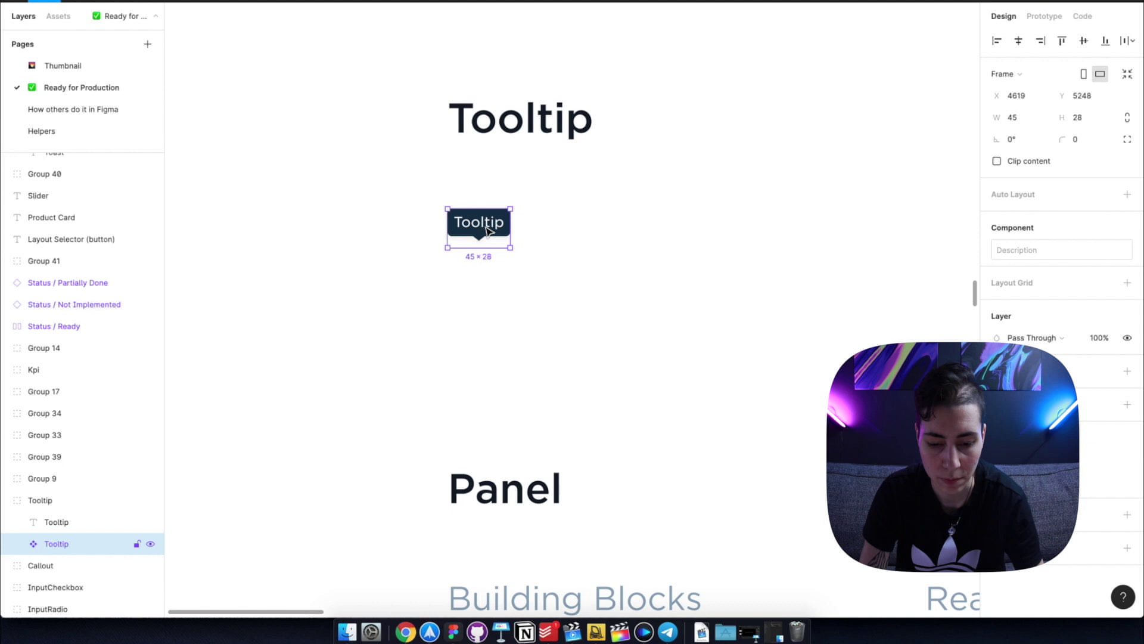
pyautogui.rightClick(489, 231)
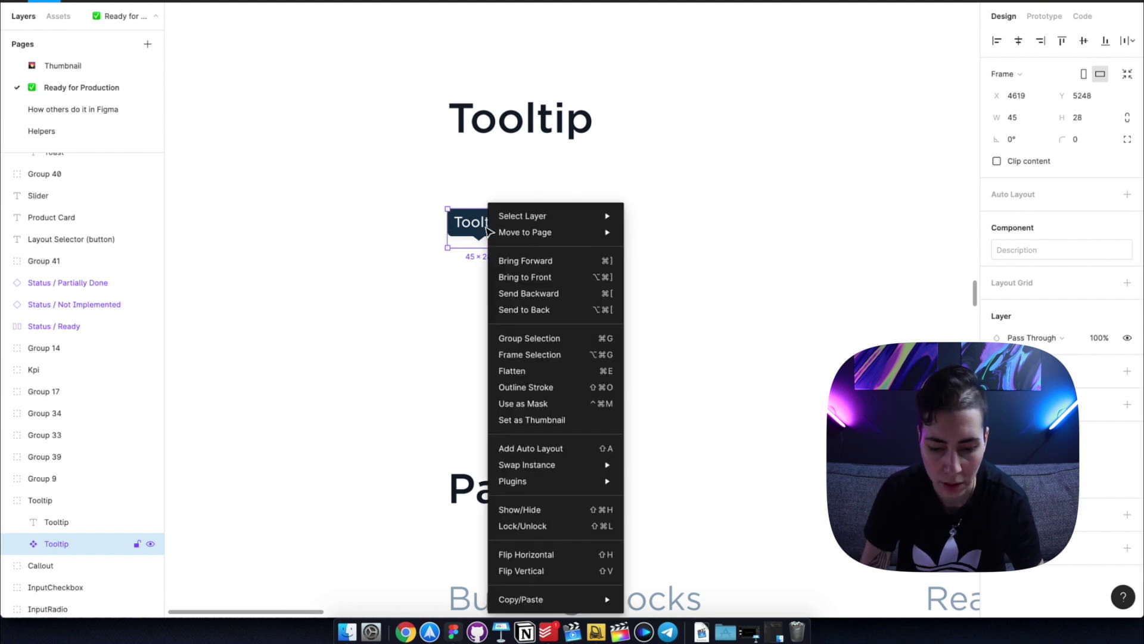
pyautogui.moveTo(555, 481)
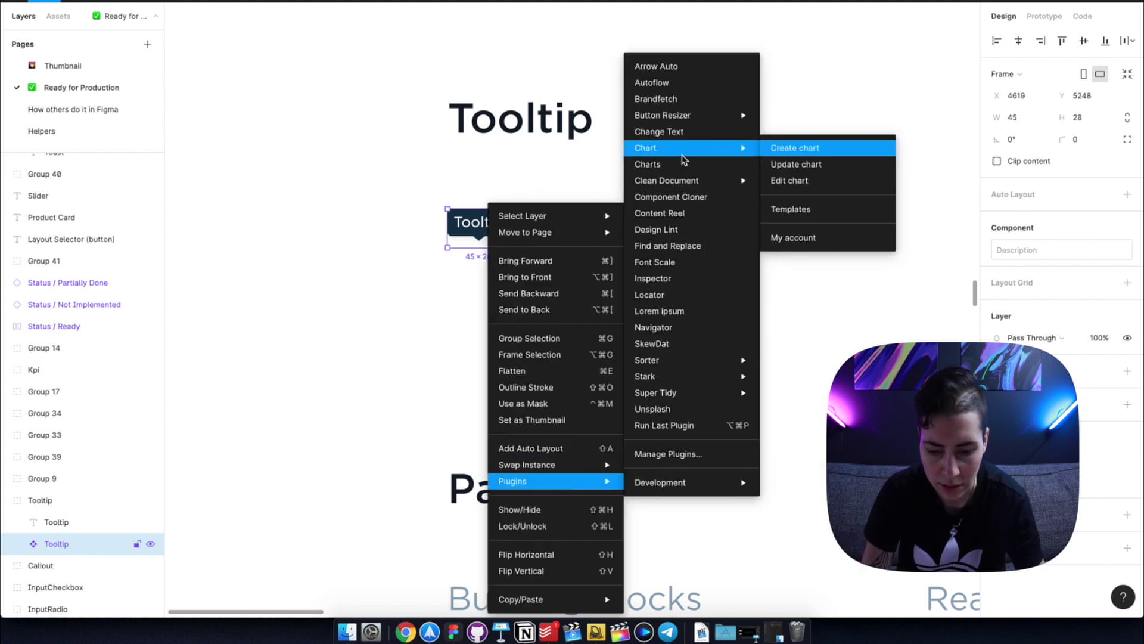
pyautogui.click(252, 314)
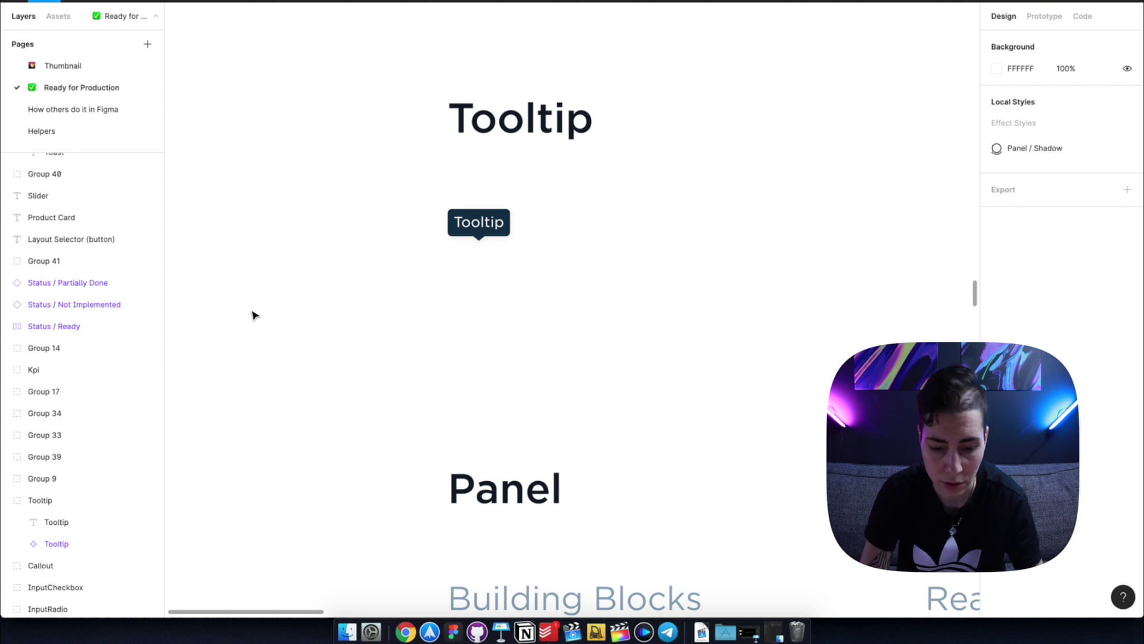
pyautogui.click(480, 237)
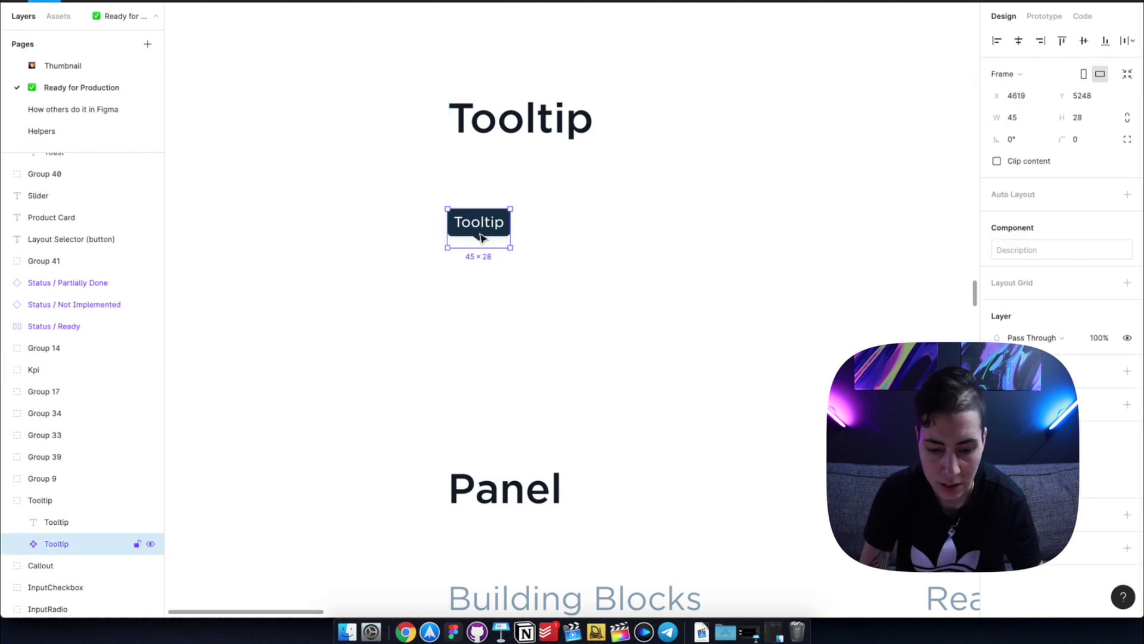
pyautogui.keyDown('alt'); pyautogui.moveTo(486, 238); pyautogui.dragTo(598, 238); pyautogui.keyUp('alt')
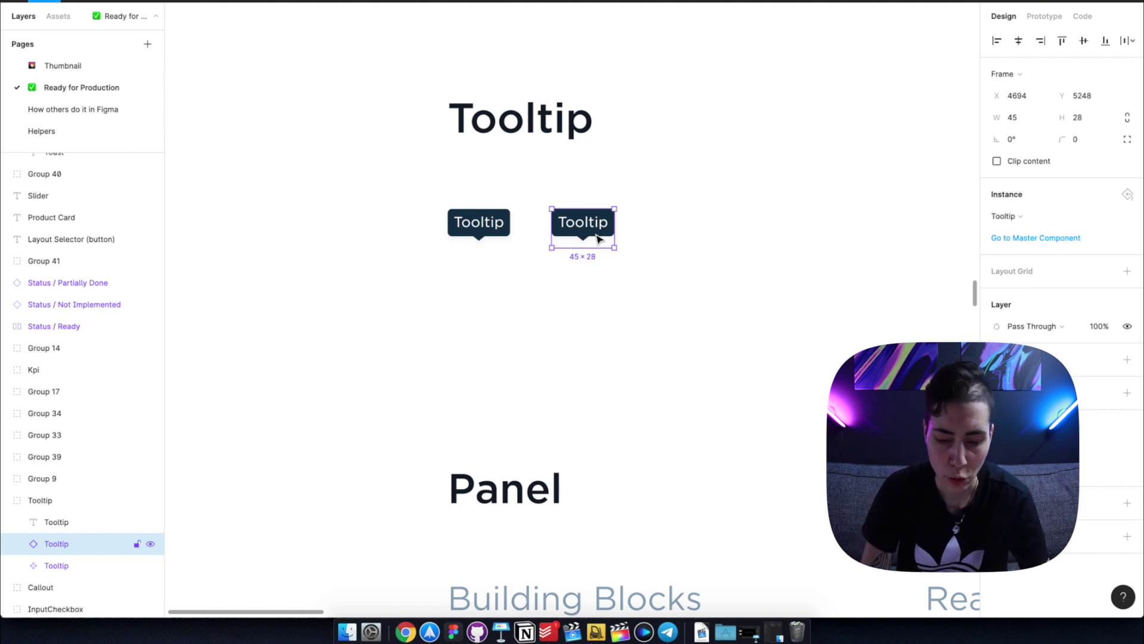
# - Replace the copied tooltip's label with longer multi-line placeholder text
pyautogui.doubleClick(591, 226)
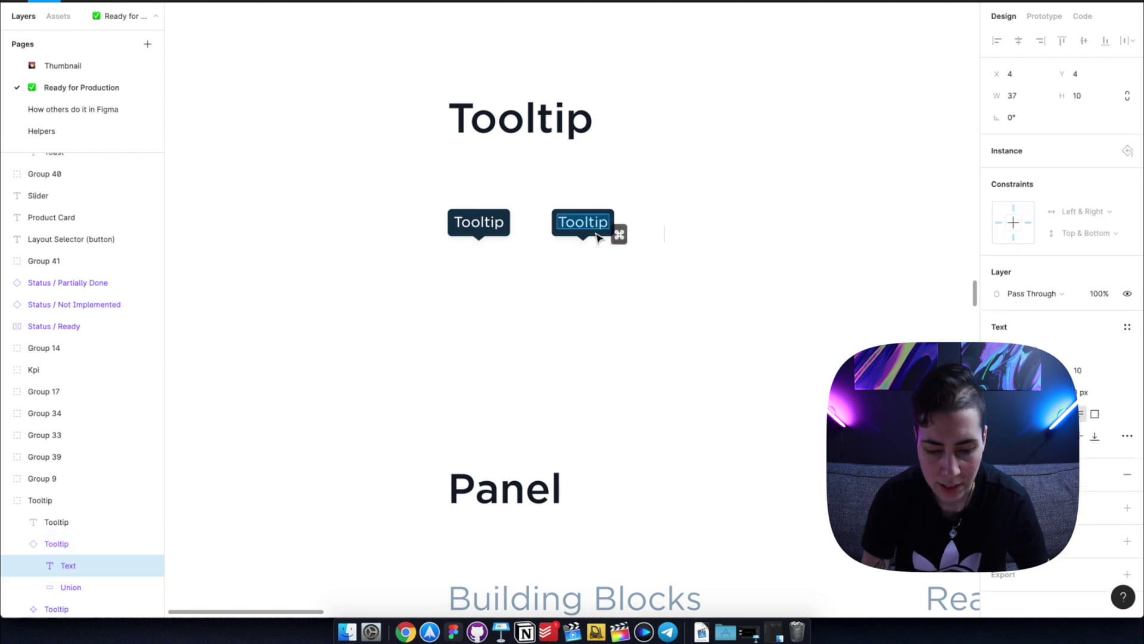
pyautogui.write('kasjdh')
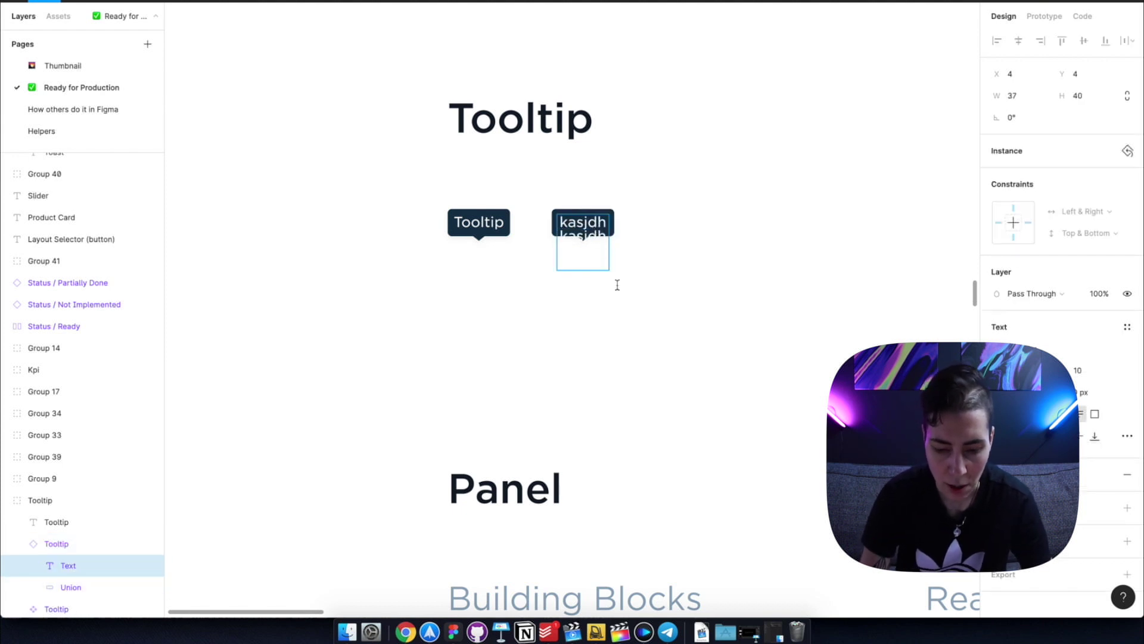
pyautogui.click(664, 343)
pyautogui.click(593, 233)
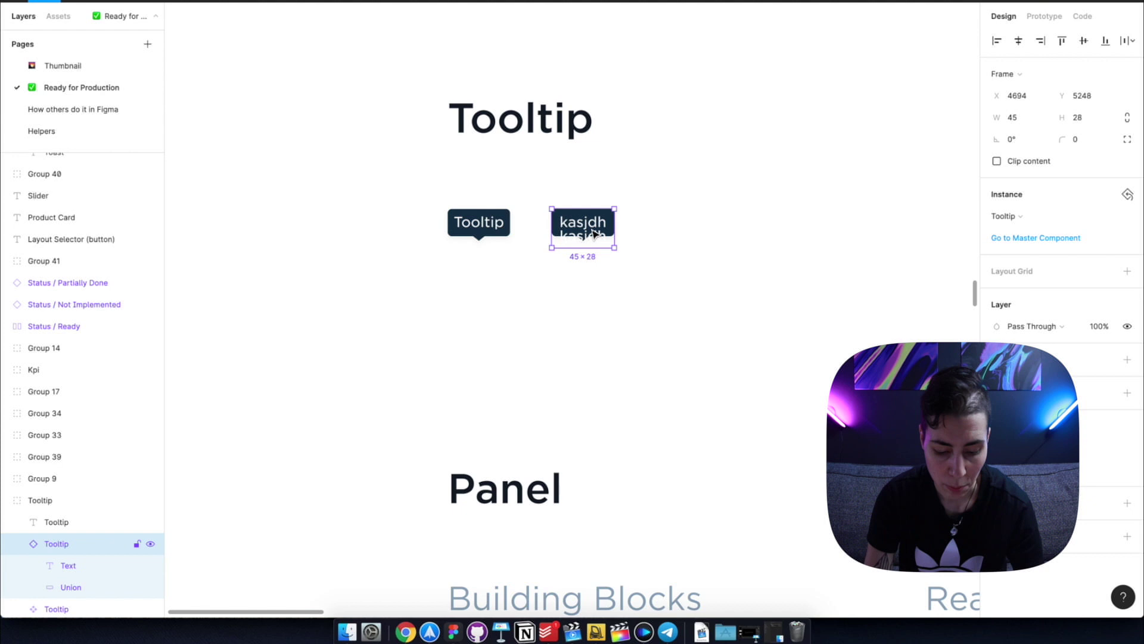
# - Run Button Resizer's Resize Button to widen the copied tooltip to 127×28
pyautogui.press('super+slash')
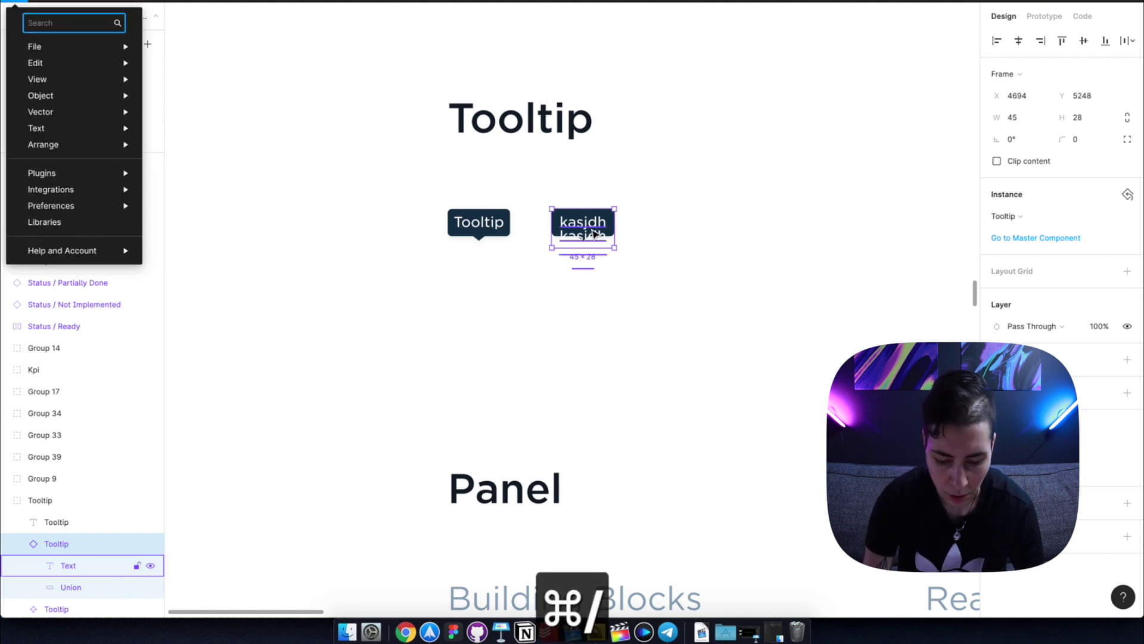
pyautogui.write('button')
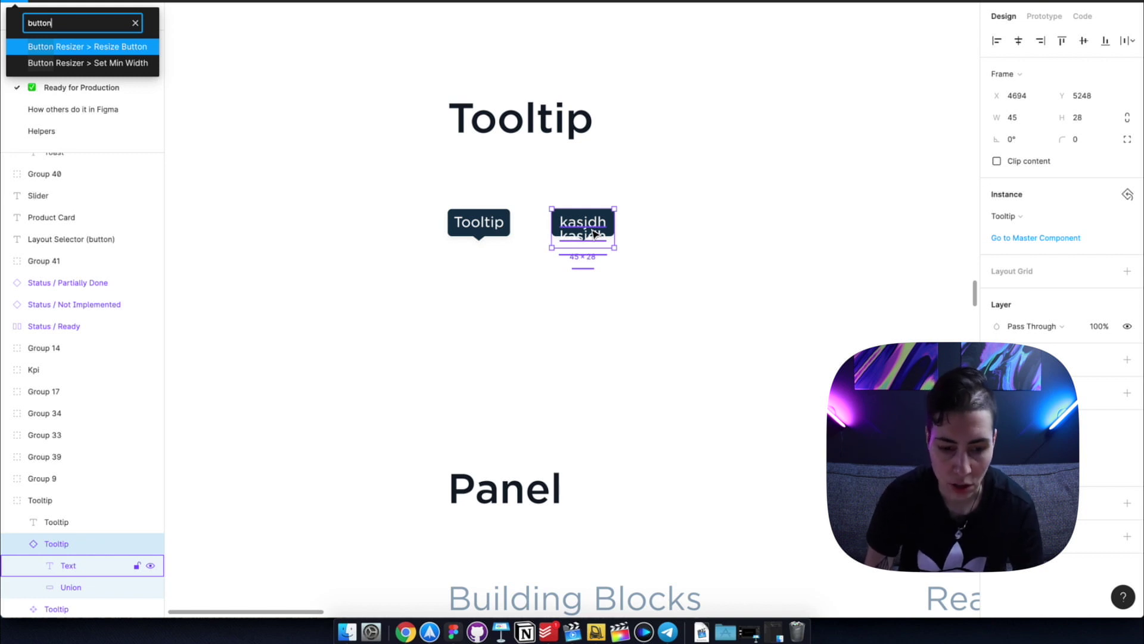
pyautogui.press('Return')
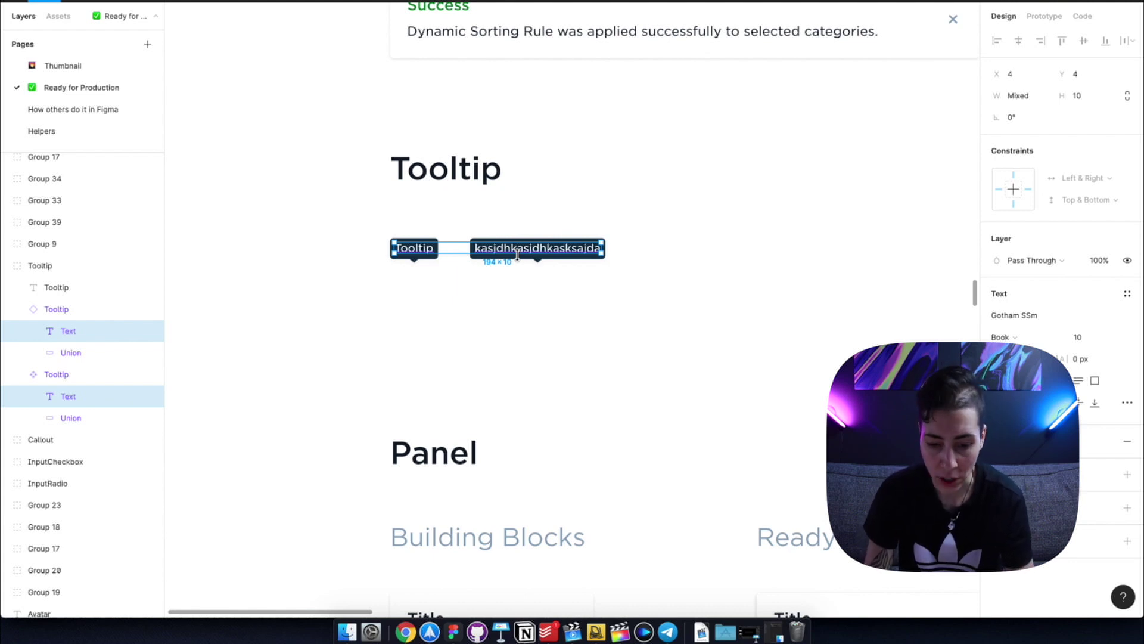
# - Change both tooltip labels to 'Demo' with the Change Text plugin, then deselect
pyautogui.press('super+slash')
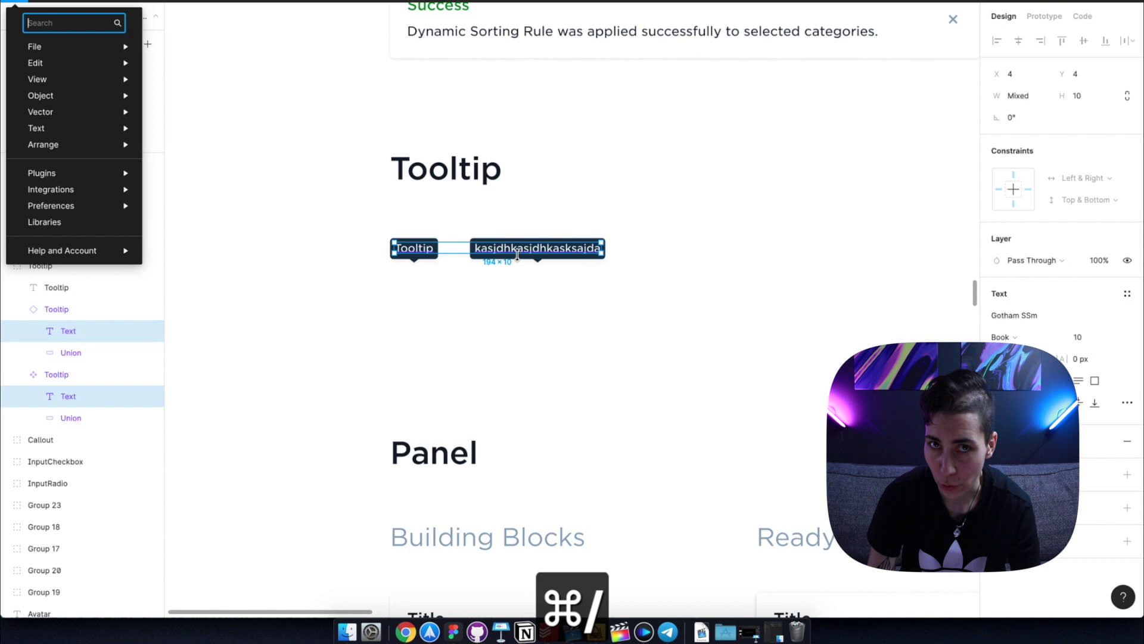
pyautogui.write('c')
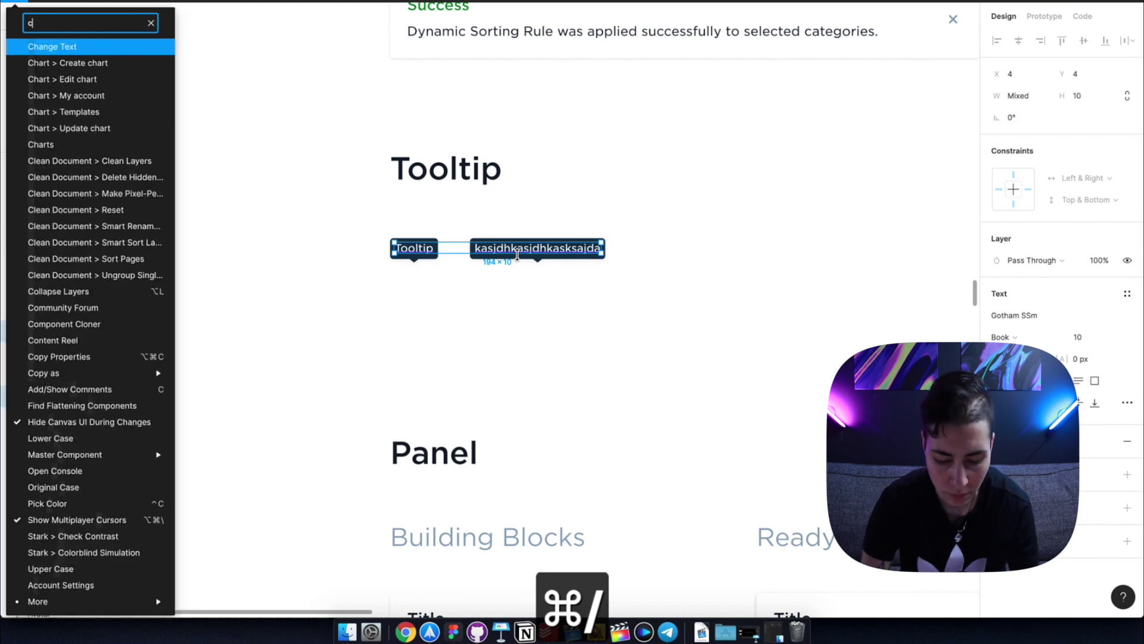
pyautogui.write('hange')
pyautogui.press('Return')
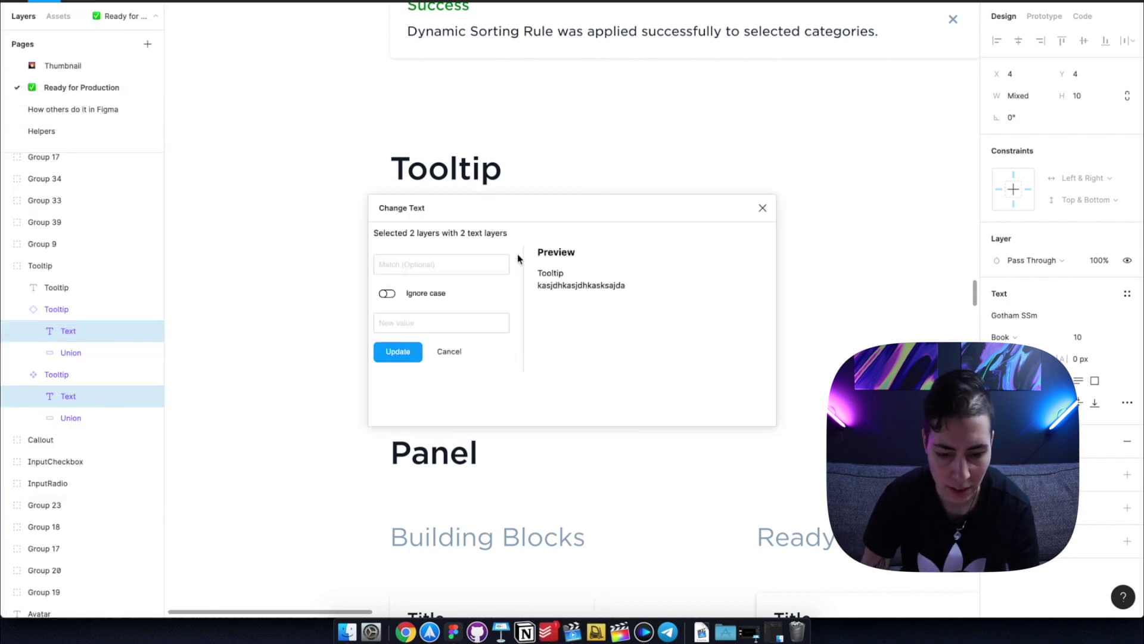
pyautogui.click(422, 321)
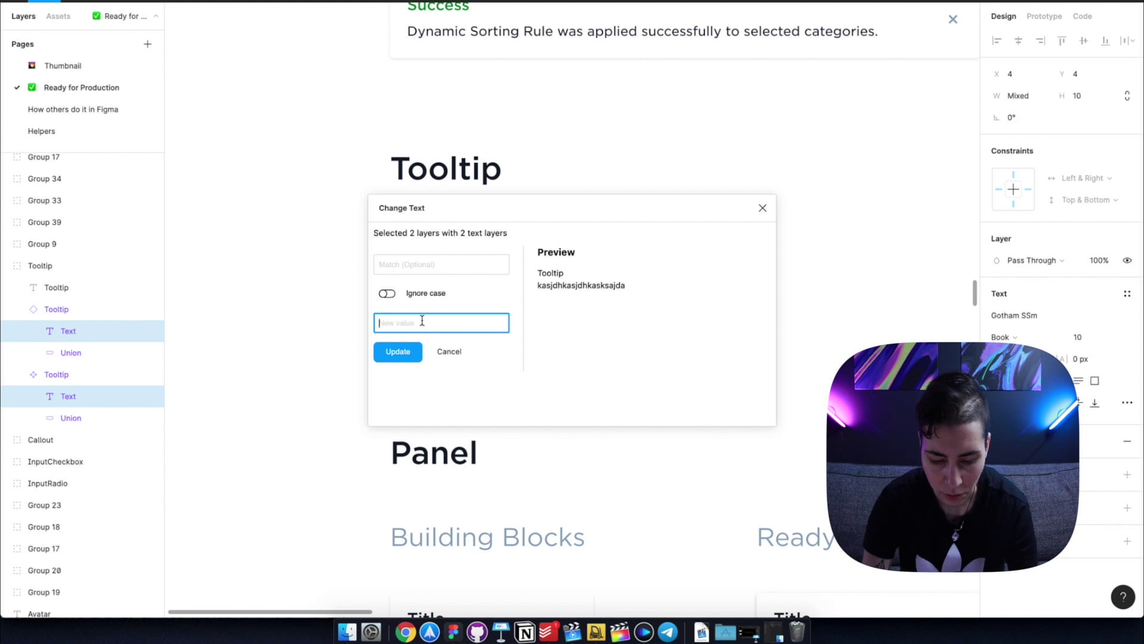
pyautogui.write('Demo')
pyautogui.click(387, 358)
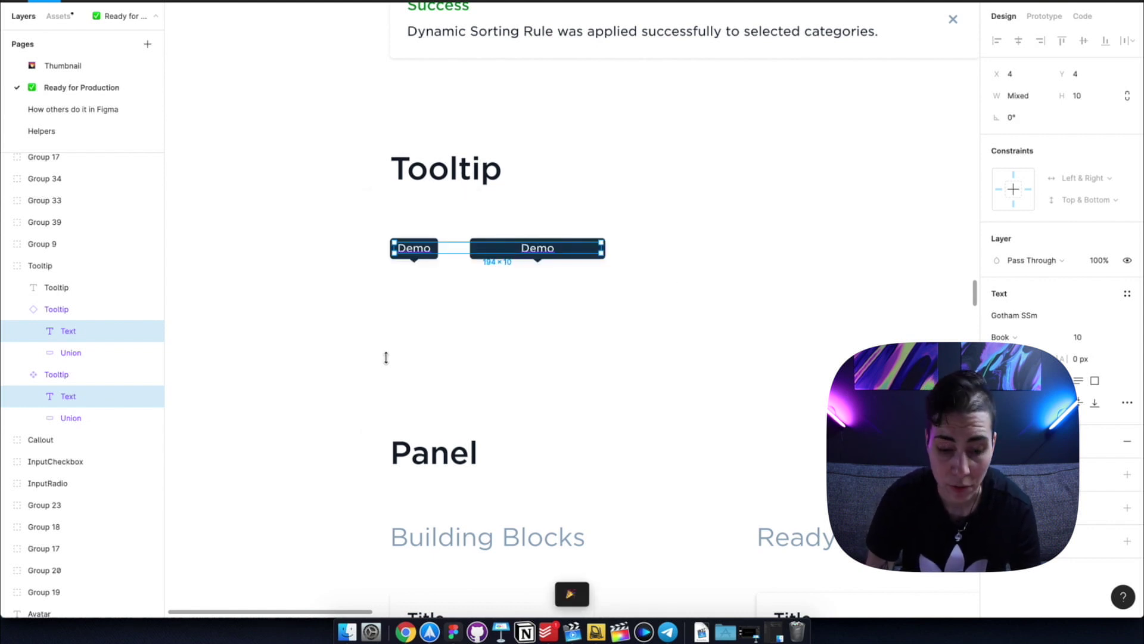
pyautogui.click(590, 197)
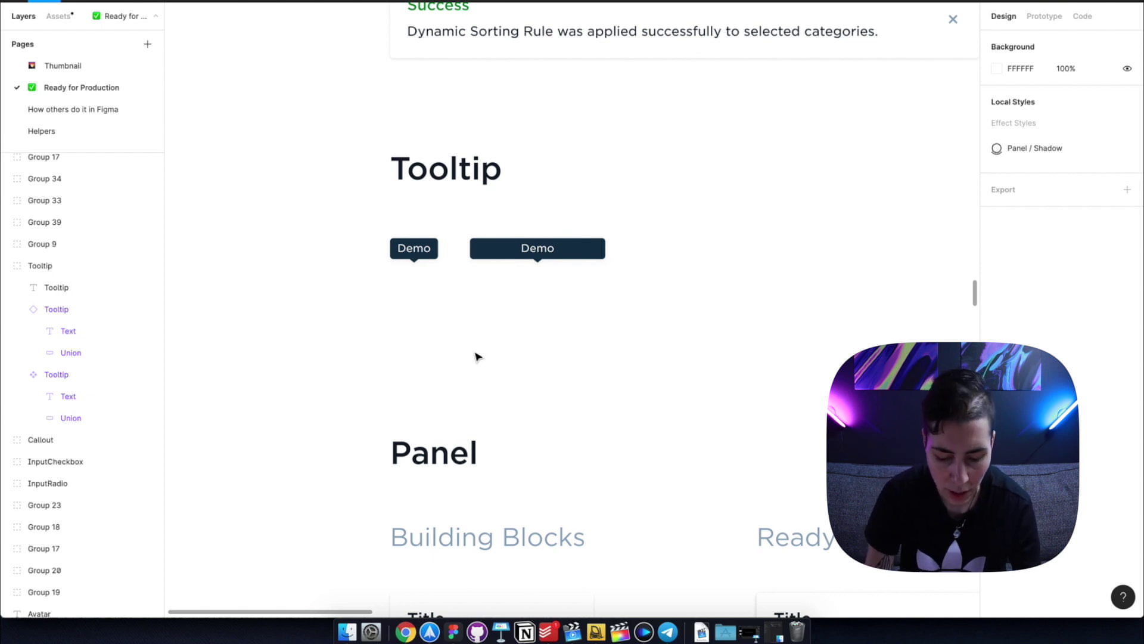
# - Add a Title text layer with a grey rectangle sent behind it
pyautogui.press('r')
pyautogui.click(444, 349)
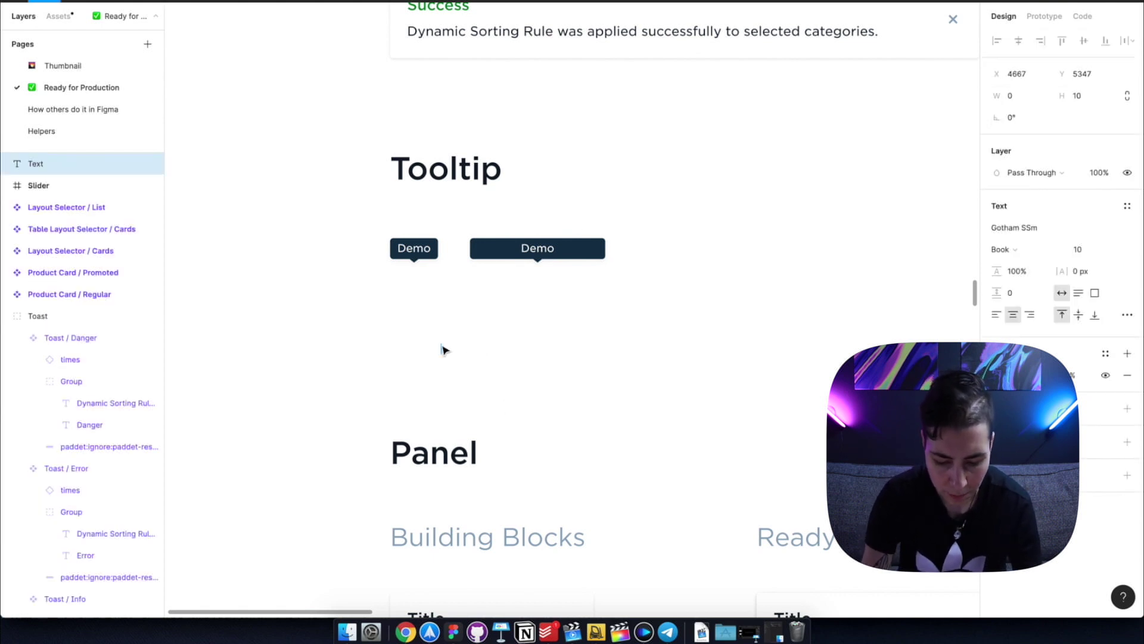
pyautogui.write('Title')
pyautogui.press('Escape')
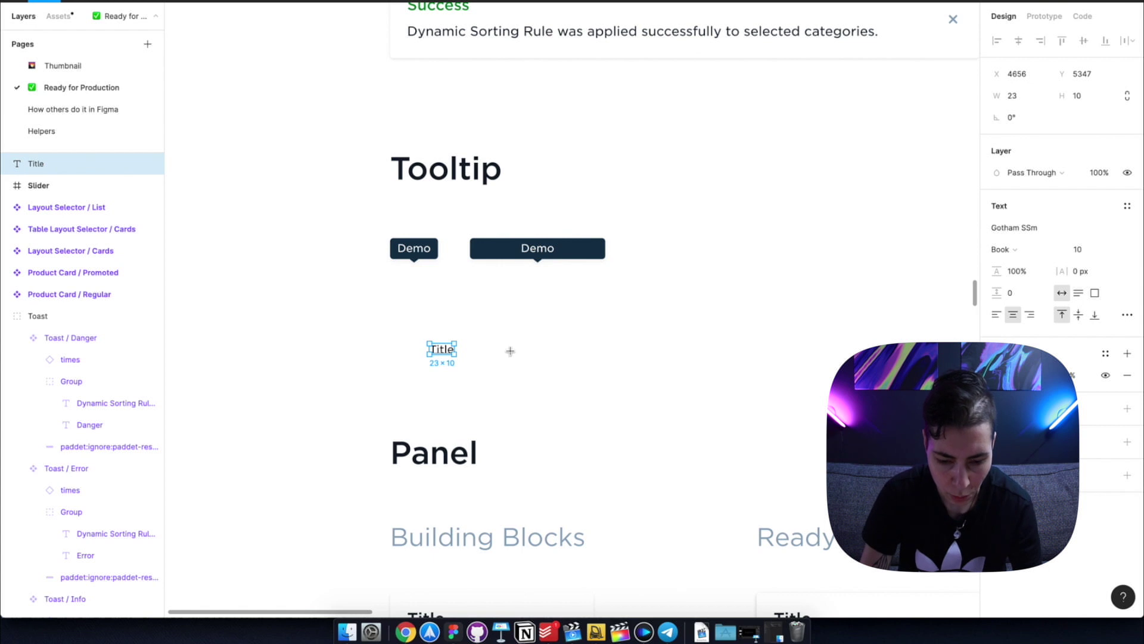
pyautogui.moveTo(407, 327); pyautogui.dragTo(493, 370)
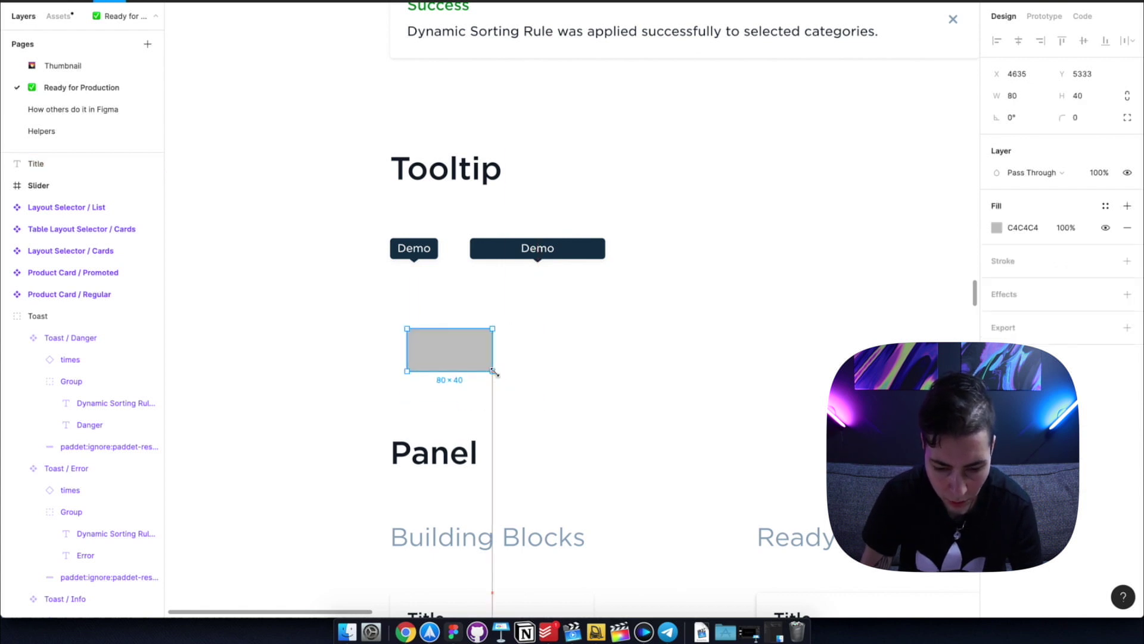
pyautogui.press('super+alt+Down')
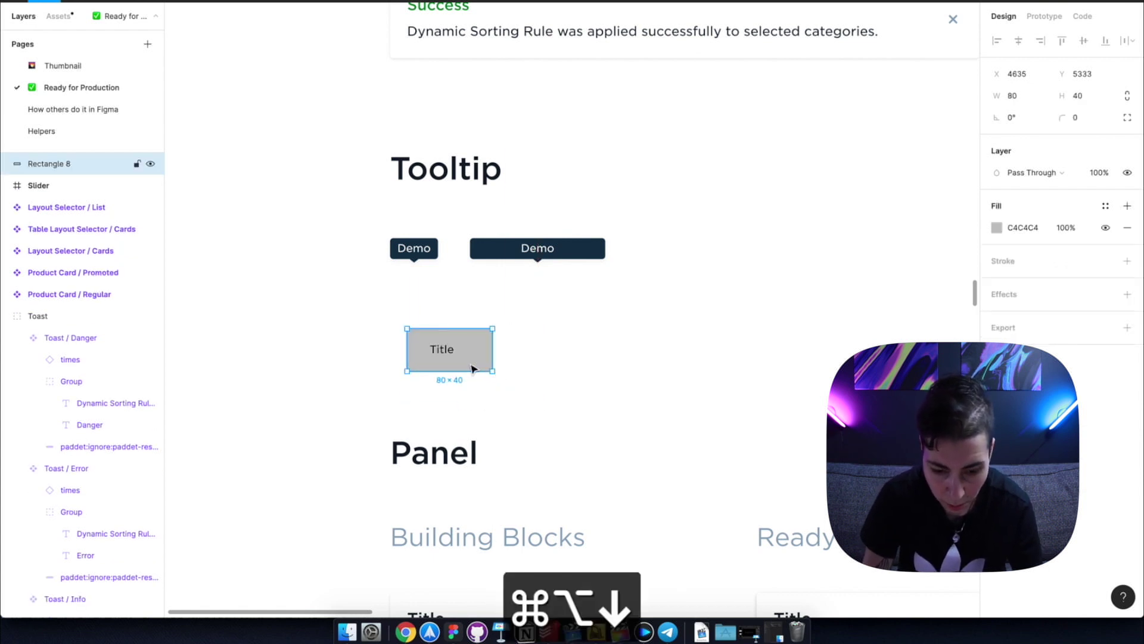
# - Wrap Title and rectangle in auto layout with padding 8 sideways, 16 vertically, then undo
pyautogui.keyDown('shift'); pyautogui.click(453, 359); pyautogui.keyUp('shift')
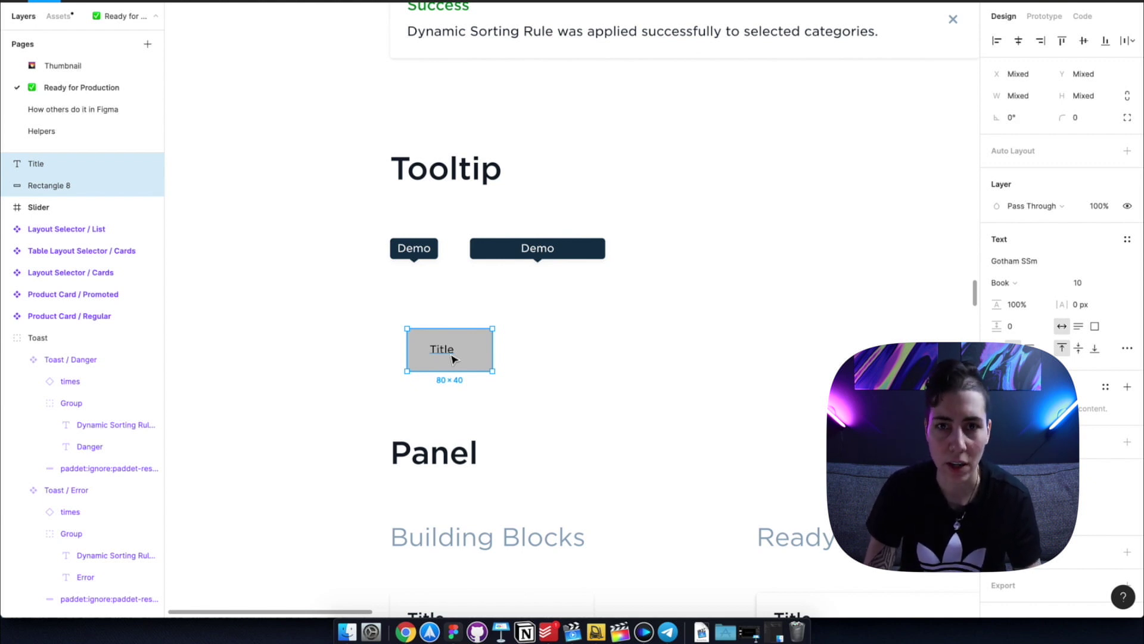
pyautogui.hotkey('shift', 'a')
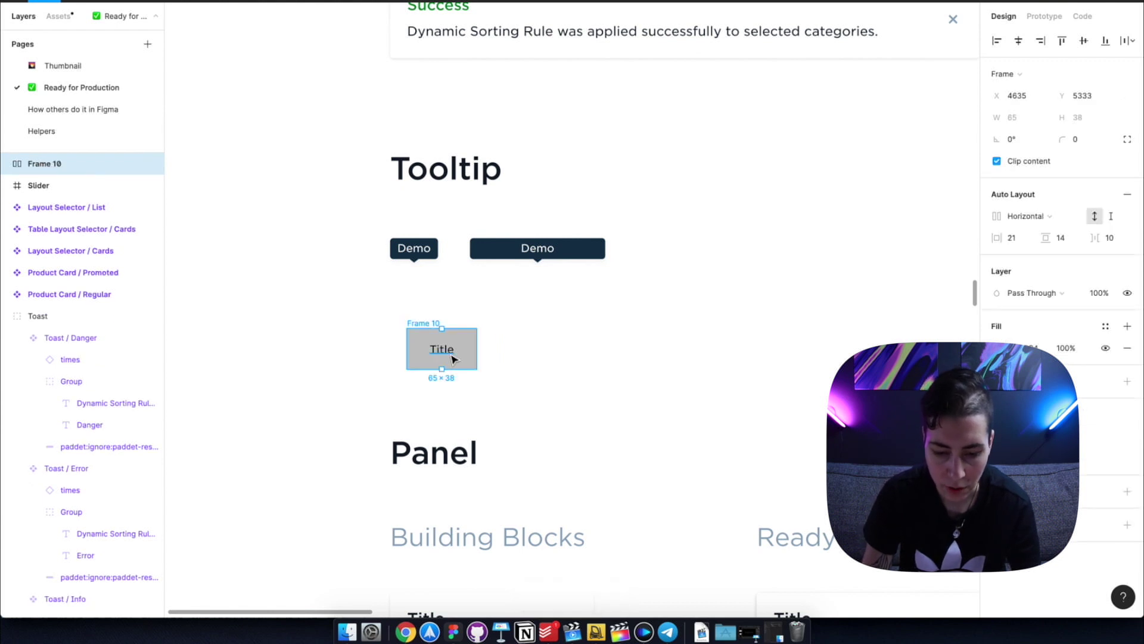
pyautogui.click(1011, 236)
pyautogui.write('8')
pyautogui.press('Return')
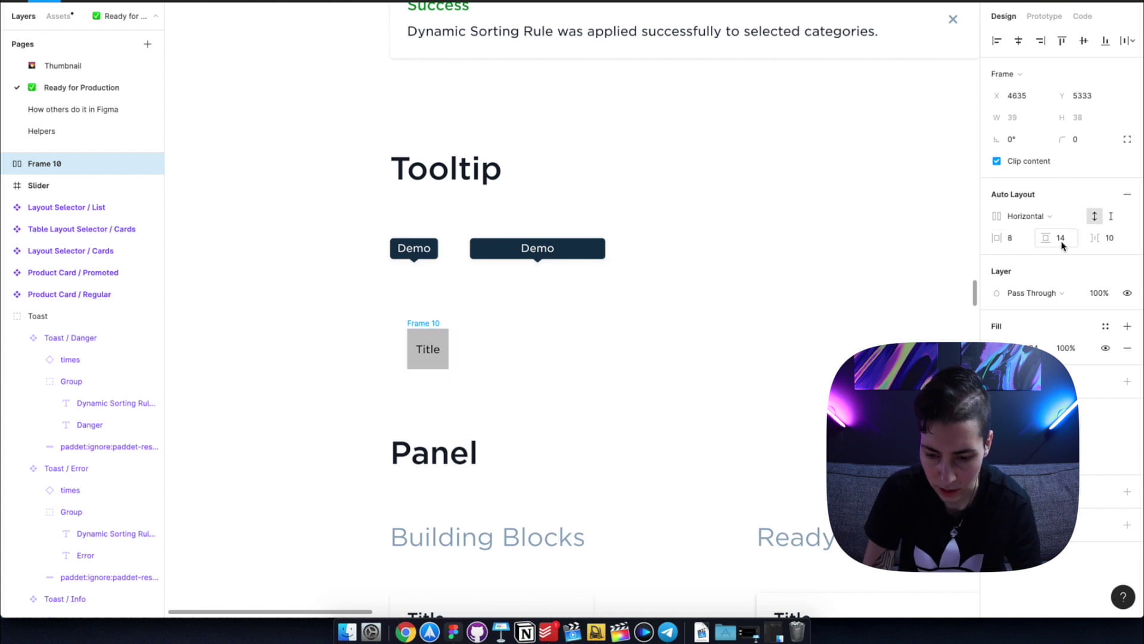
pyautogui.click(1061, 237)
pyautogui.write('16')
pyautogui.press('Return')
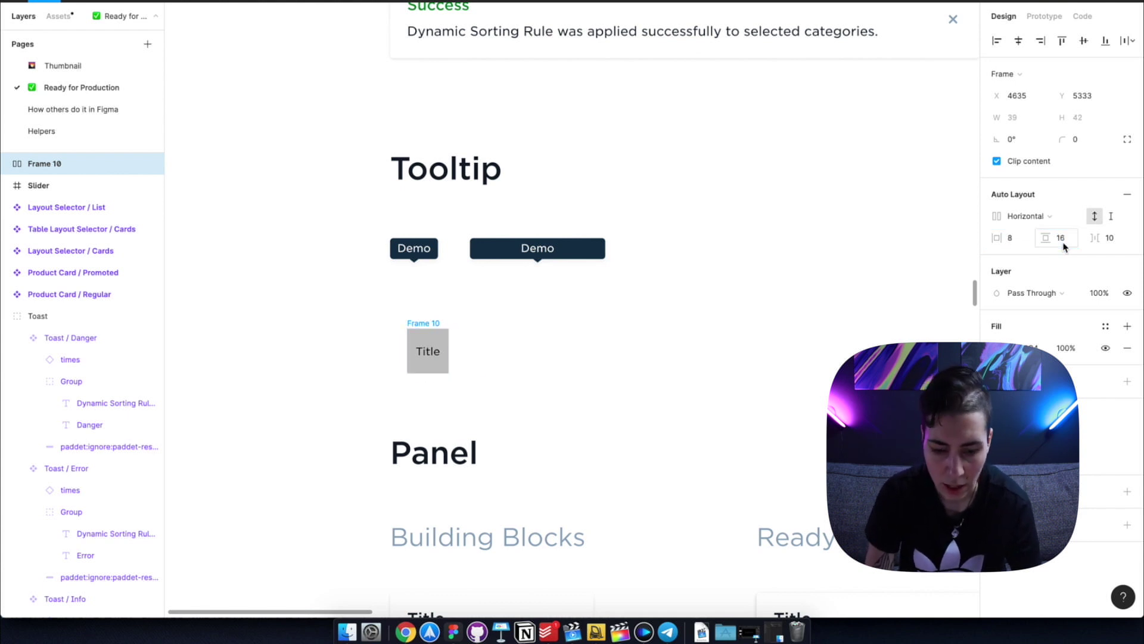
pyautogui.press('super+z')
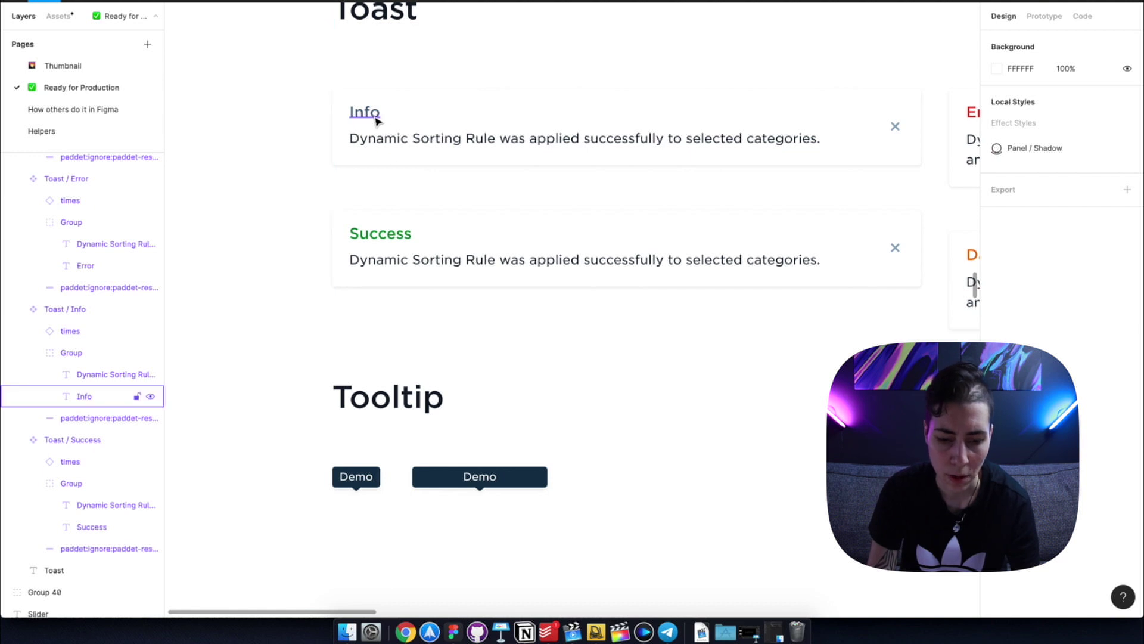
# - Make the Success toast title's font size smaller
pyautogui.click(384, 234)
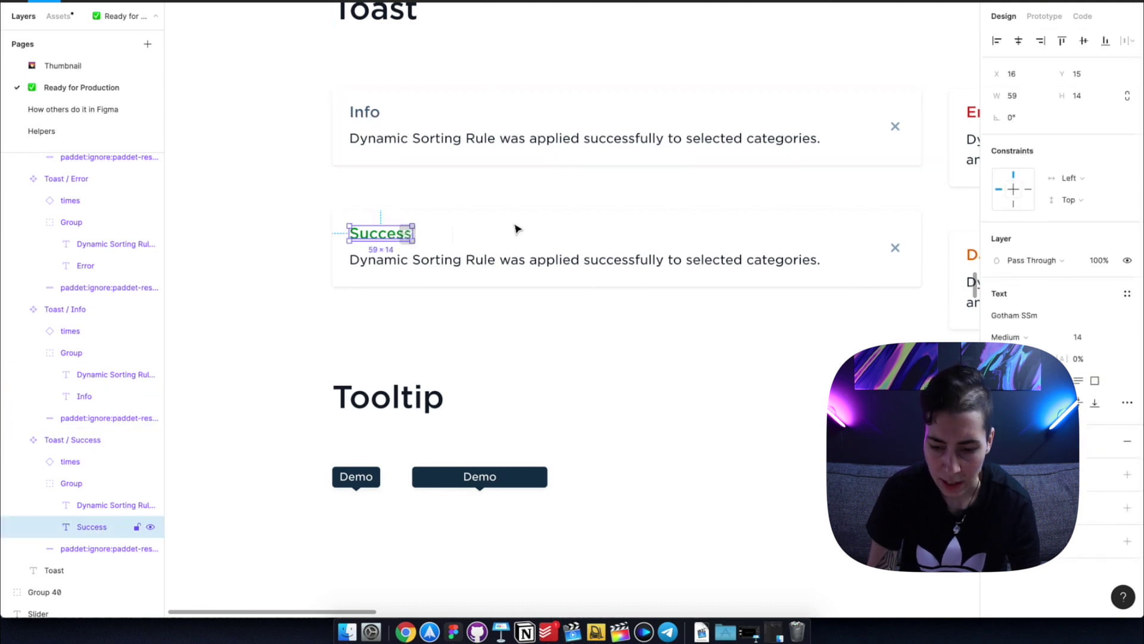
pyautogui.click(1079, 338)
pyautogui.write('12')
pyautogui.press('Return')
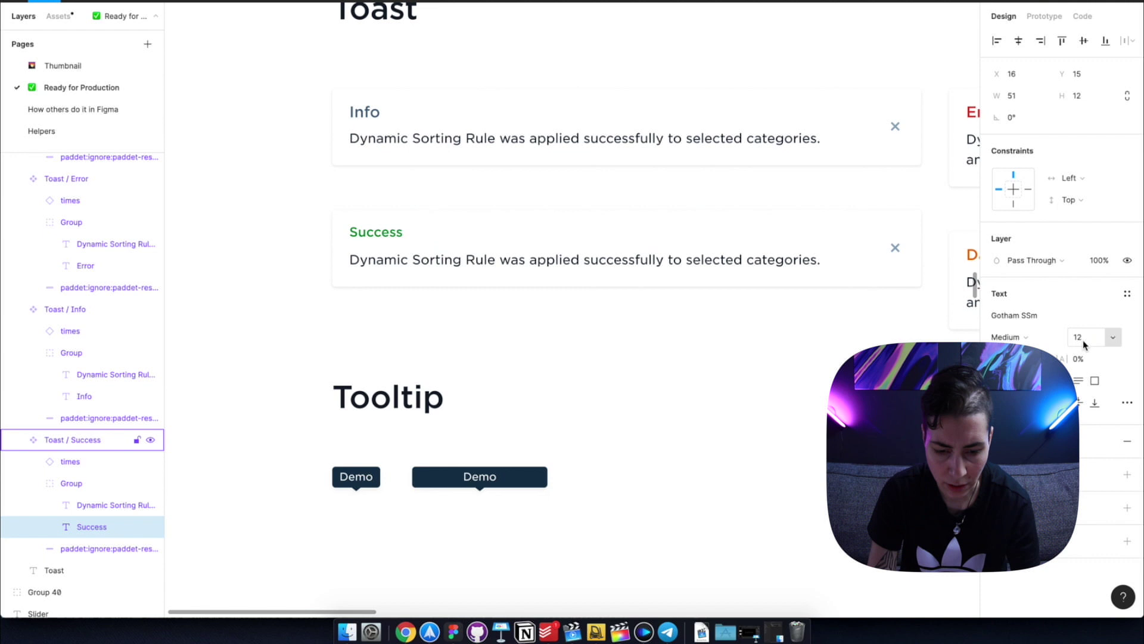
# - Copy the Info title's text properties and paste them onto the Success title
pyautogui.click(614, 401)
pyautogui.doubleClick(364, 111)
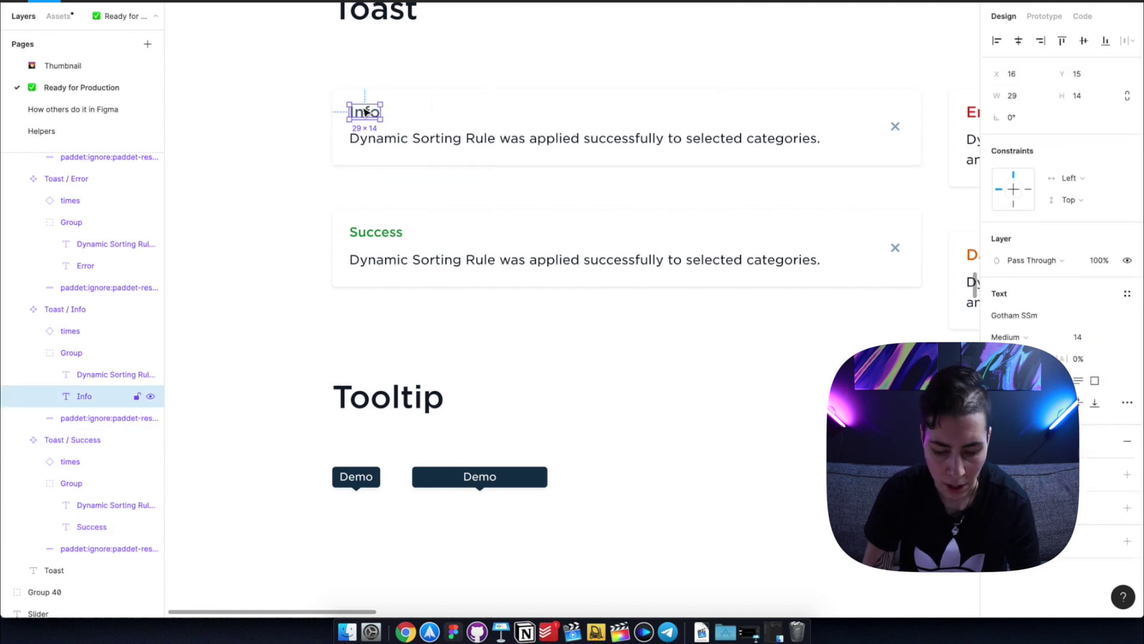
pyautogui.press('super+alt+c')
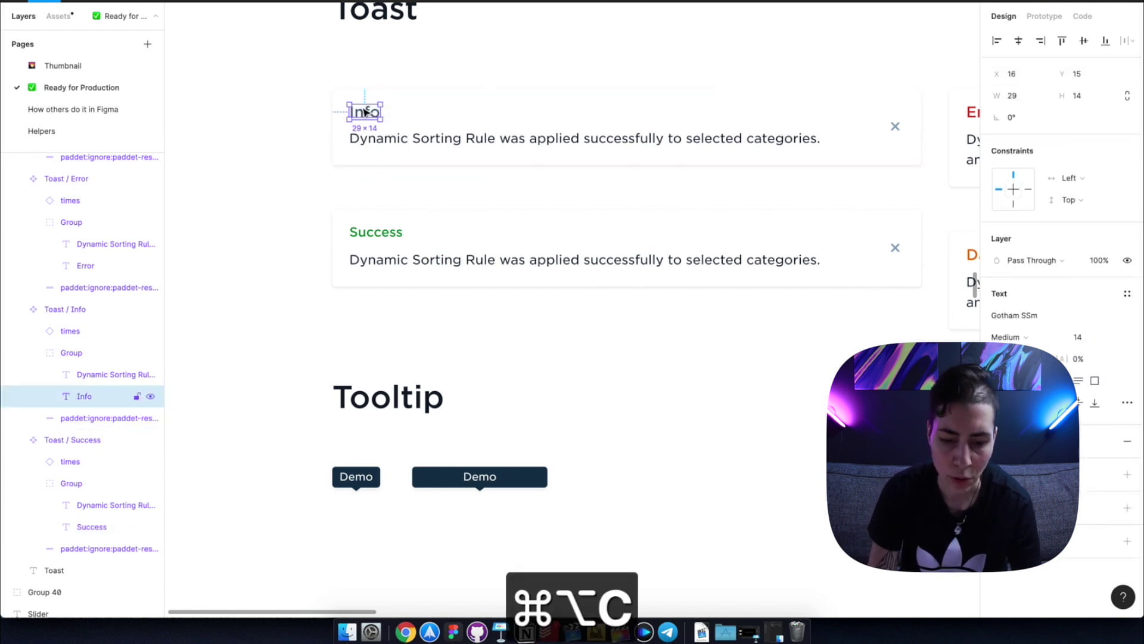
pyautogui.click(386, 244)
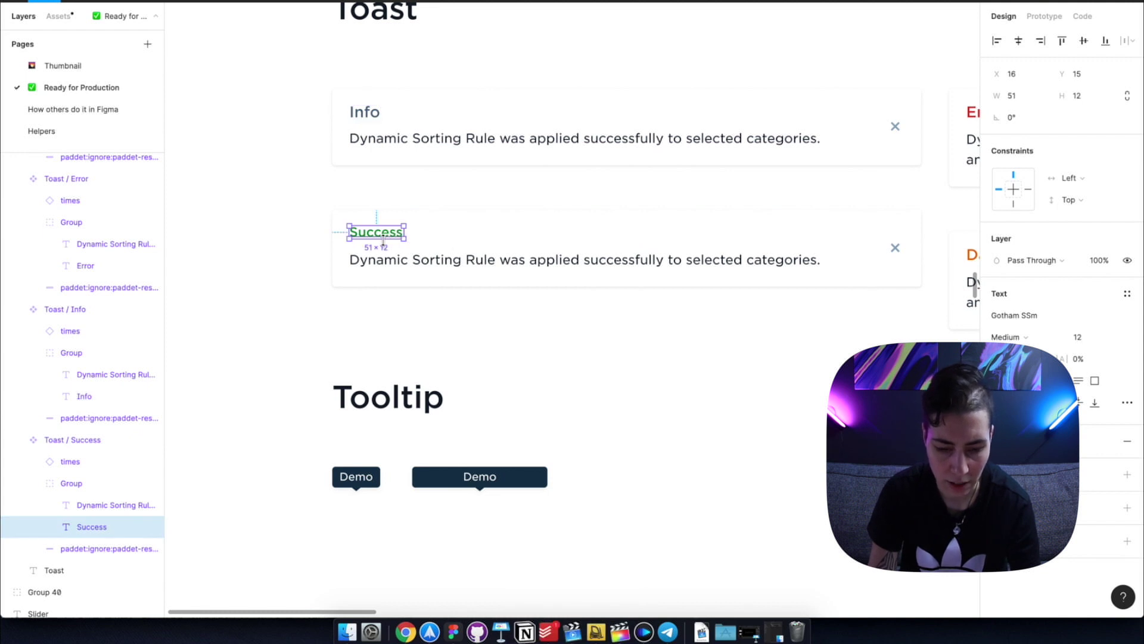
pyautogui.press('super+alt+v')
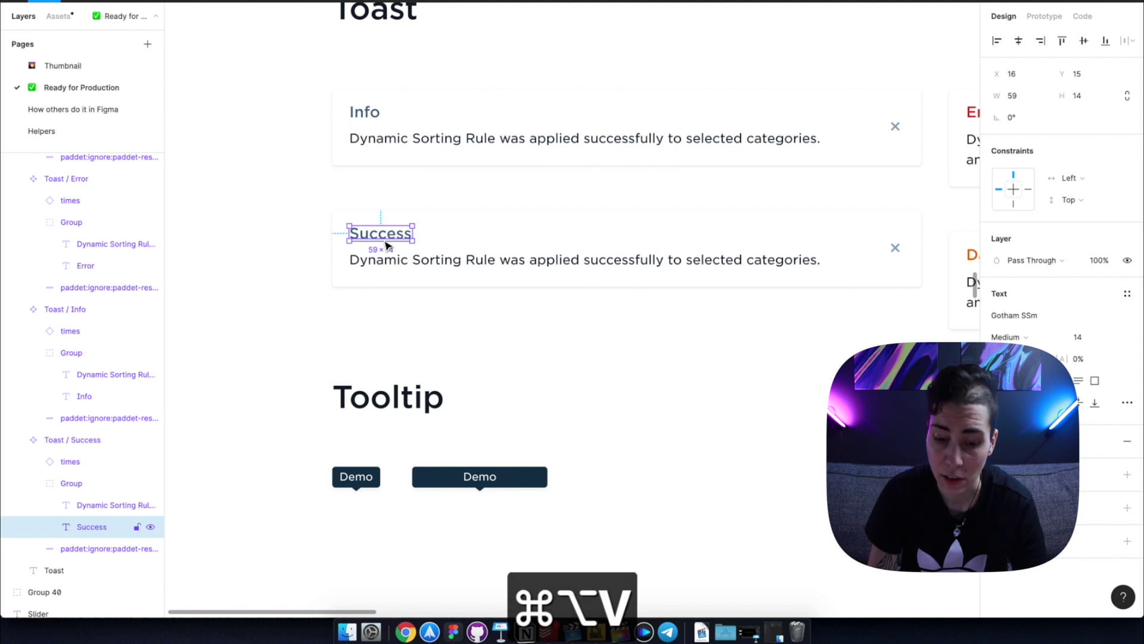
pyautogui.click(414, 343)
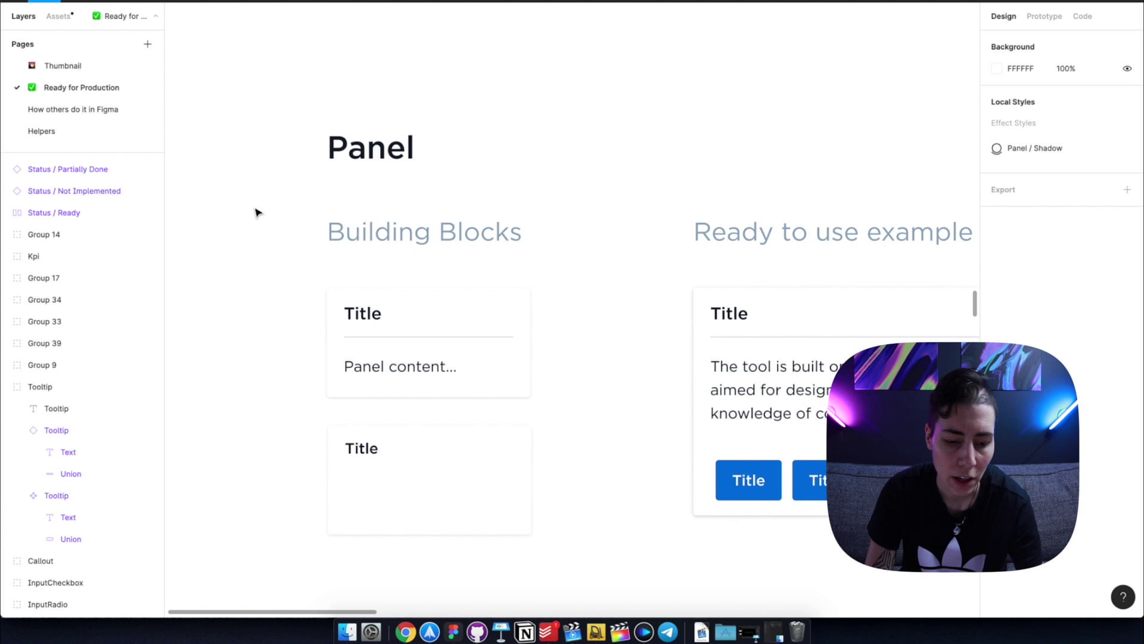
# - Batch-rename the selected layers Group 17 through Group 9 to 'Group'
pyautogui.click(82, 279)
pyautogui.keyDown('shift'); pyautogui.click(67, 366); pyautogui.keyUp('shift')
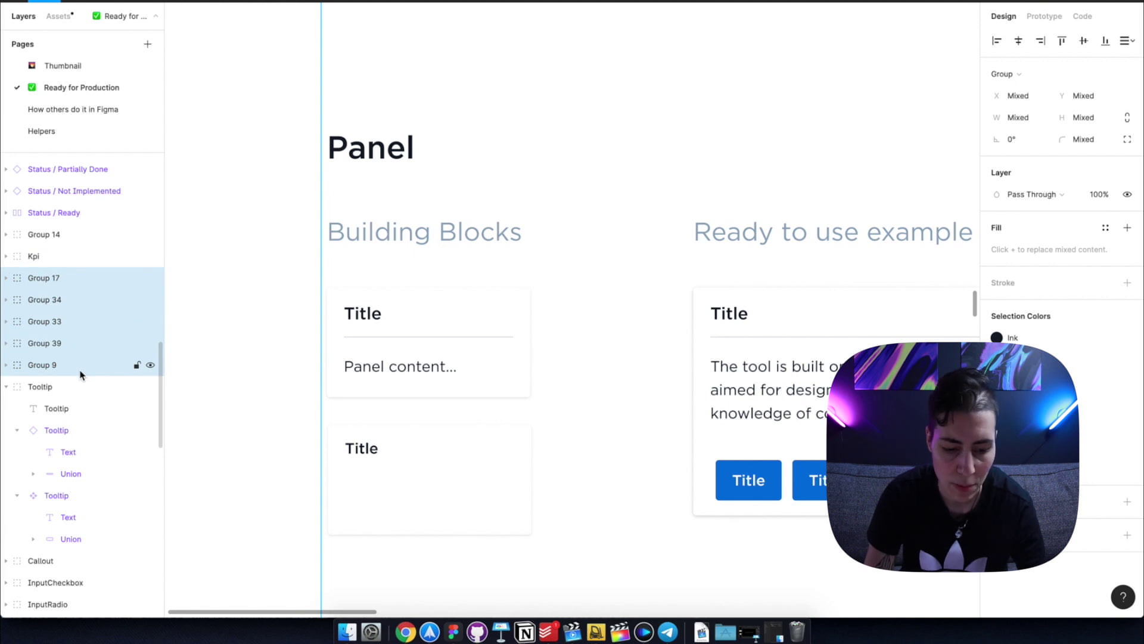
pyautogui.hotkey('ctrl', 'r')
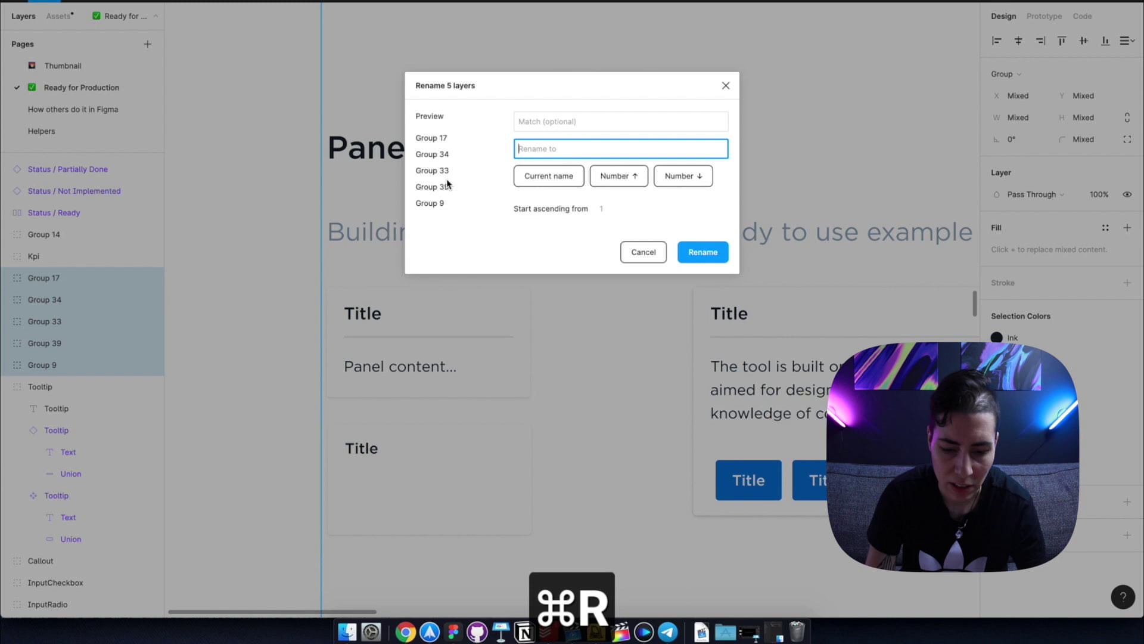
pyautogui.write('Group')
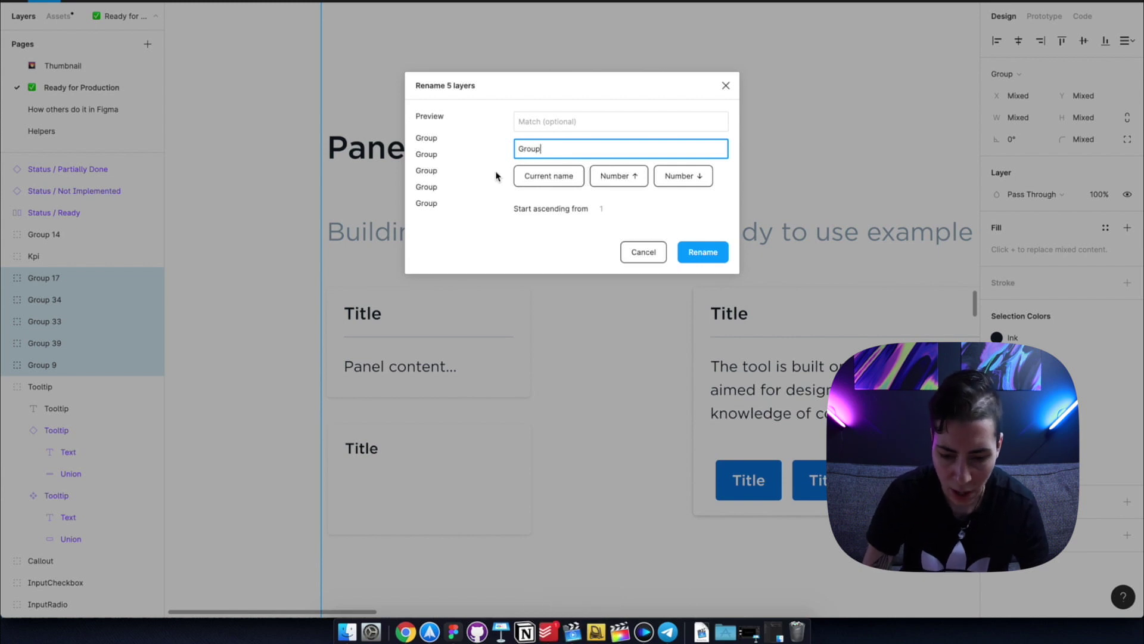
pyautogui.click(707, 255)
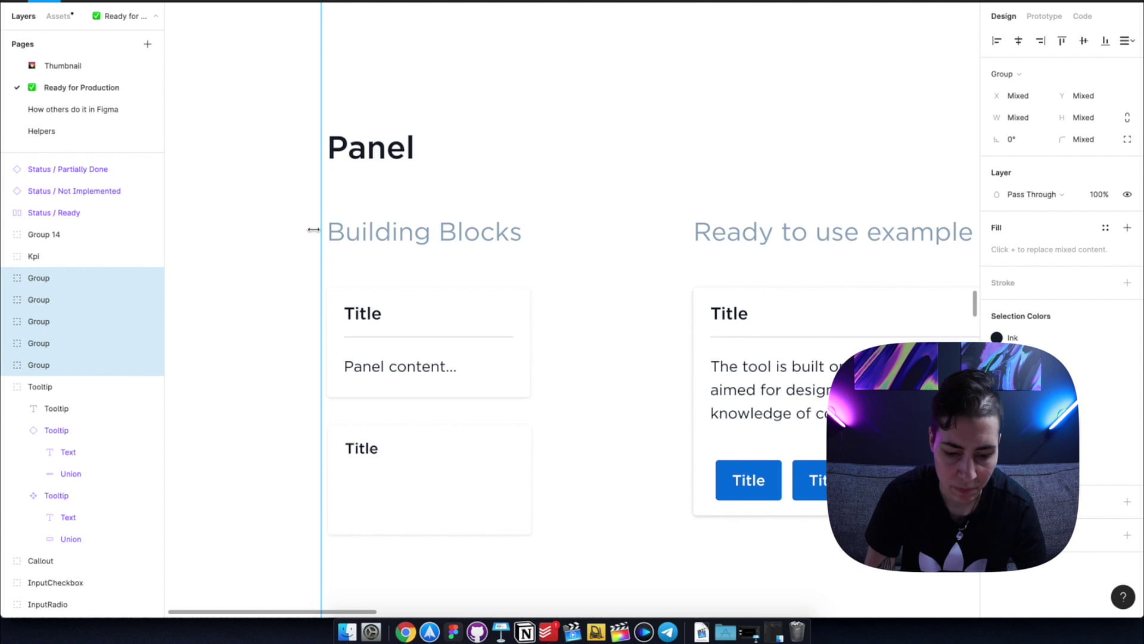
# - Select several panel cards inside the Panel building-blocks frame, then deselect them
pyautogui.click(484, 316)
pyautogui.doubleClick(483, 315)
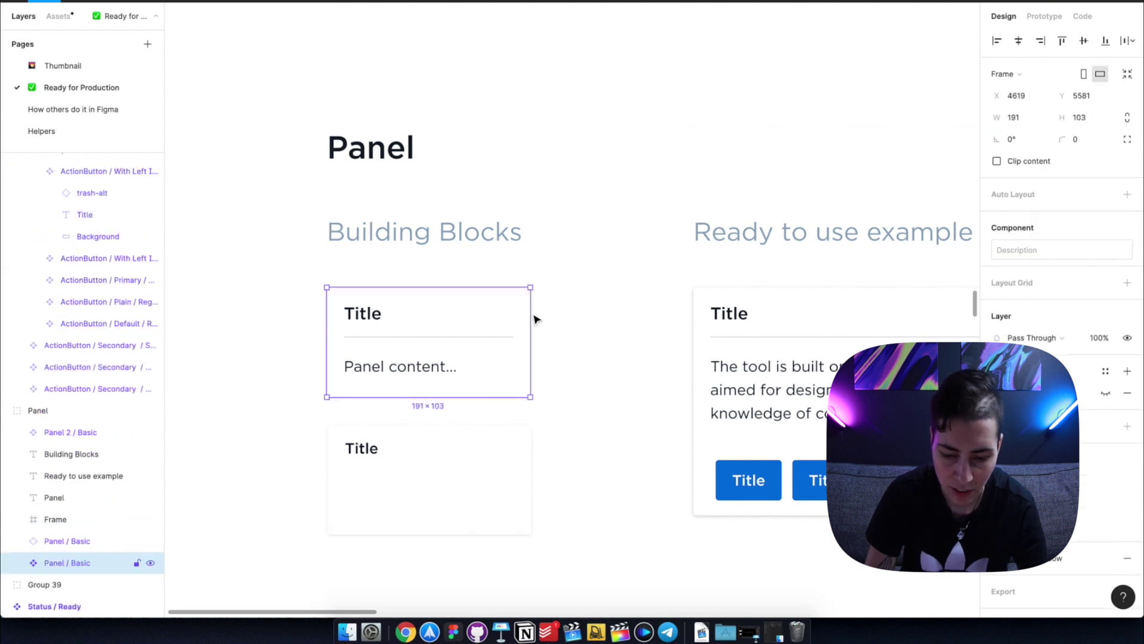
pyautogui.keyDown('shift'); pyautogui.click(702, 447); pyautogui.keyUp('shift')
pyautogui.keyDown('shift'); pyautogui.click(435, 528); pyautogui.keyUp('shift')
pyautogui.moveTo(72, 454)
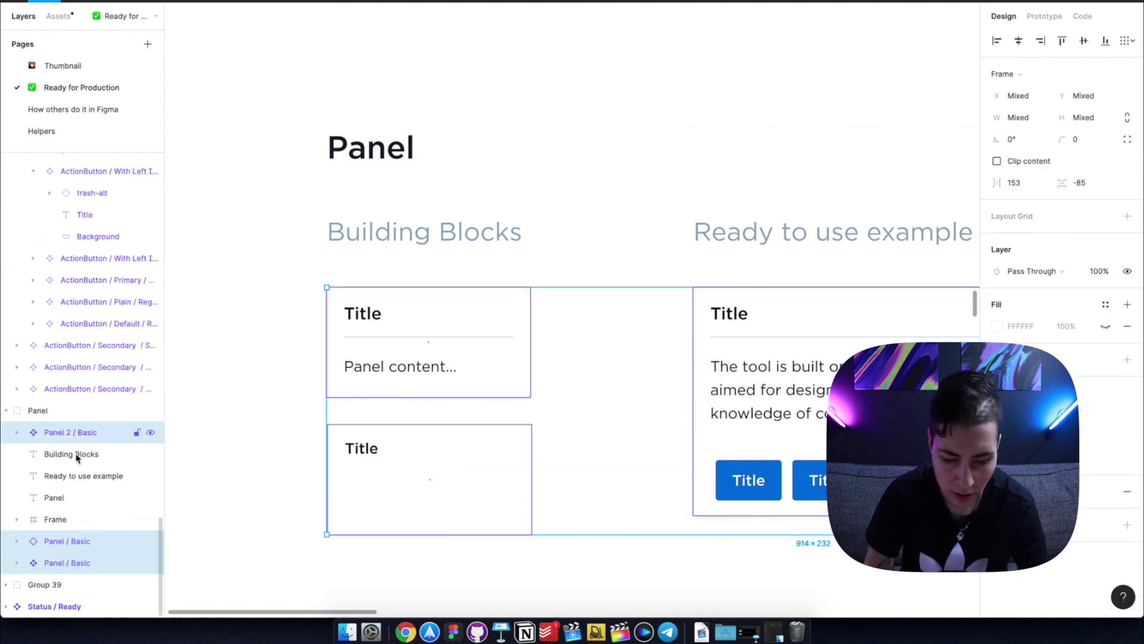
pyautogui.click(477, 143)
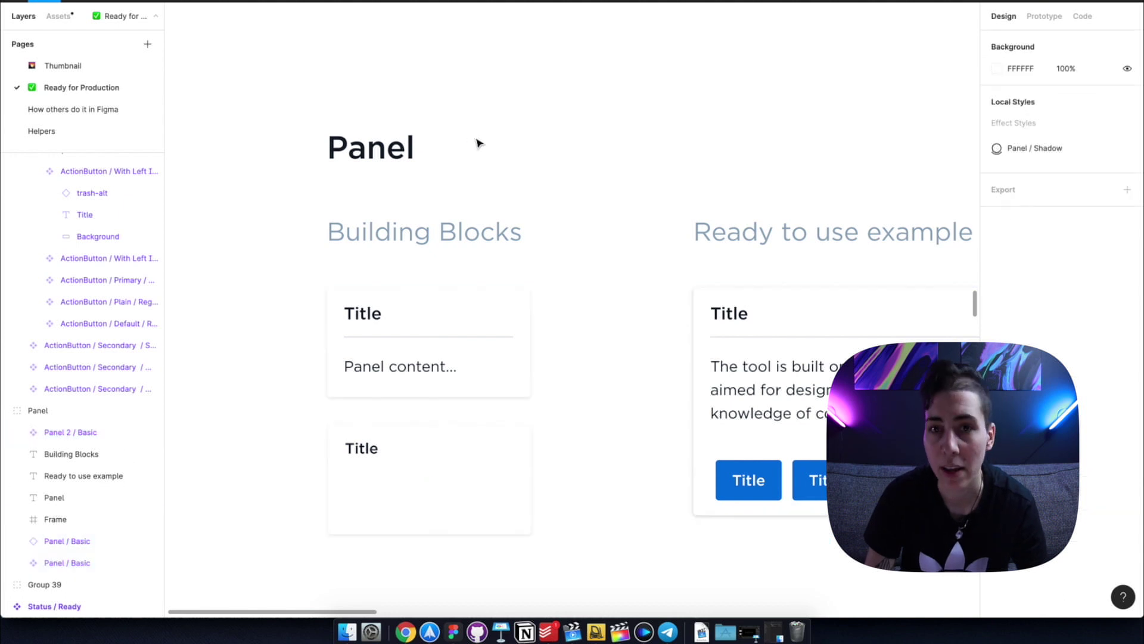